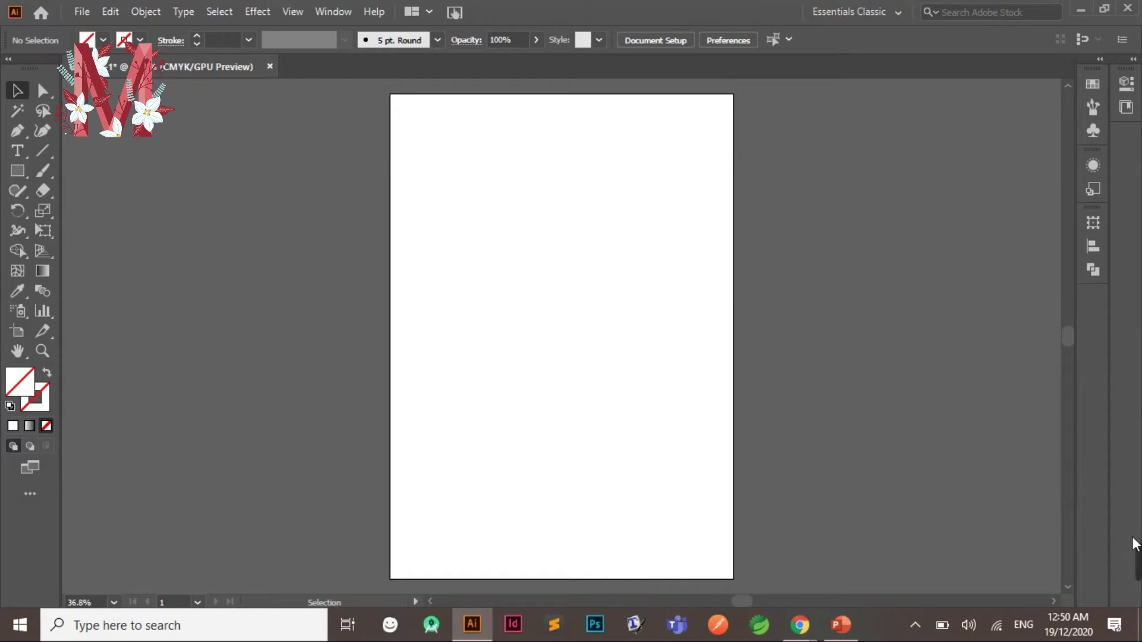
Turn on View > Rulers > Show Rulers so rulers frame the top and left of the artboard
click(984, 564)
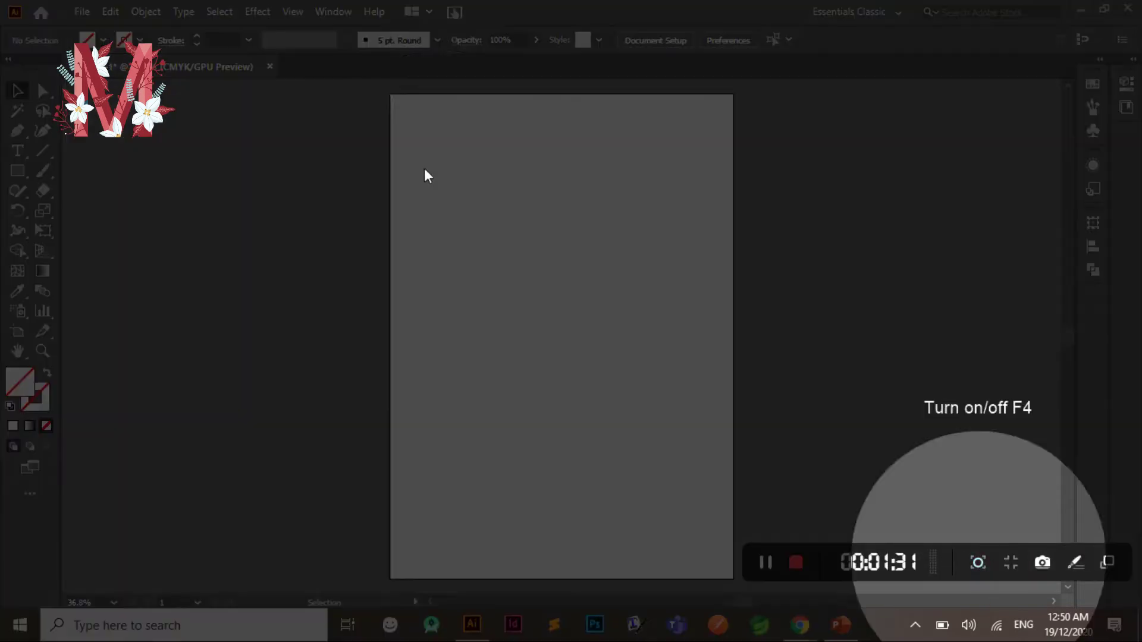
click(292, 11)
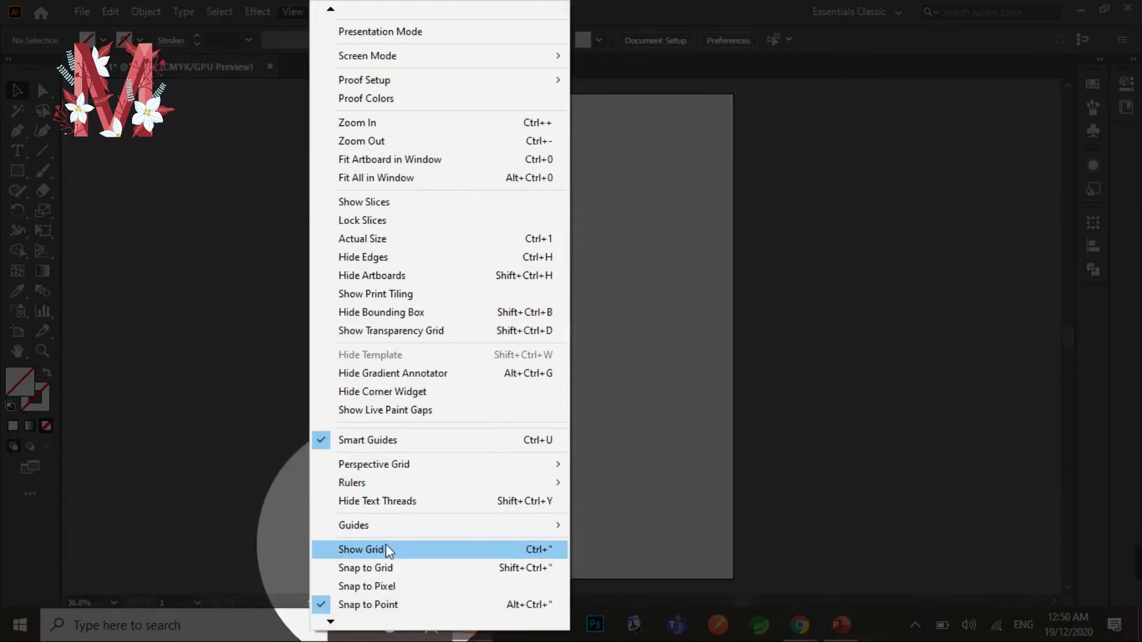
mouse_move(375, 483)
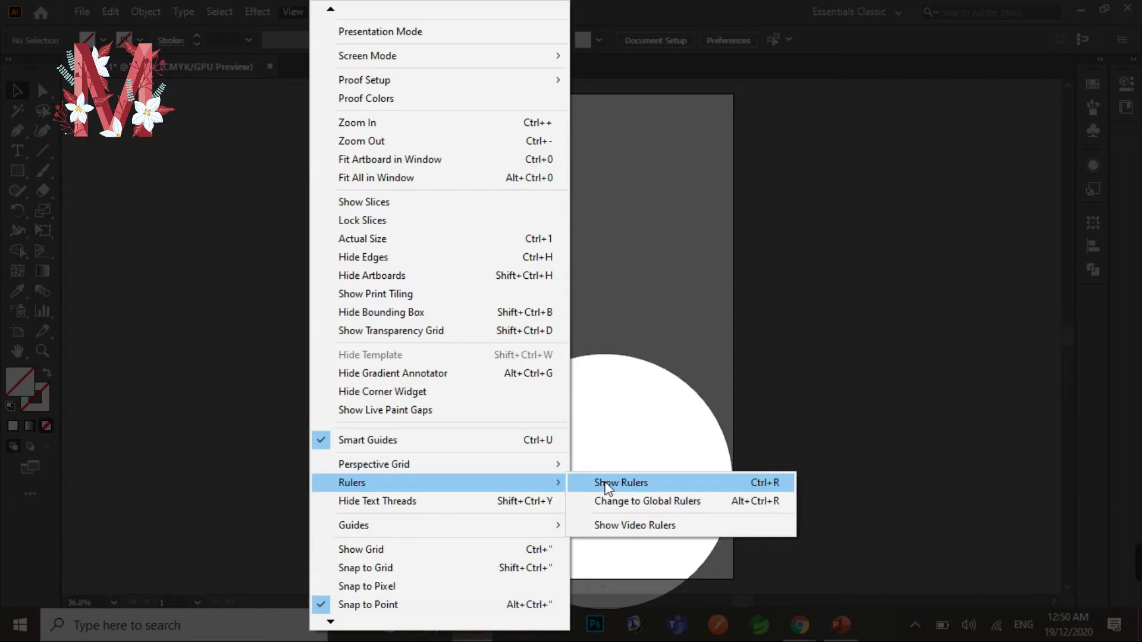
click(605, 485)
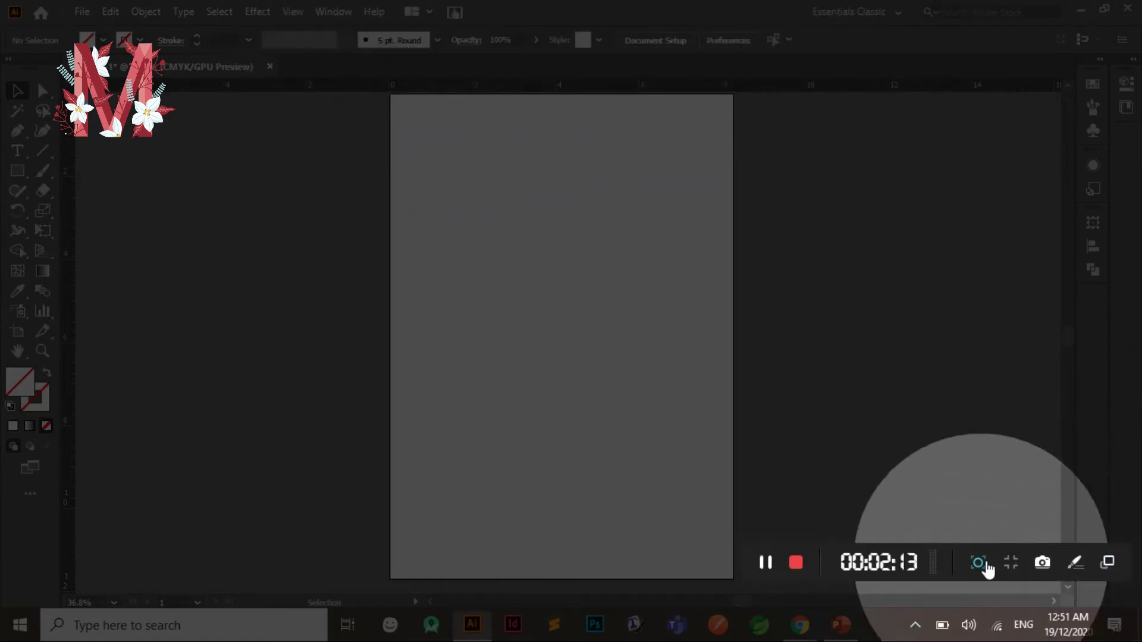
click(986, 564)
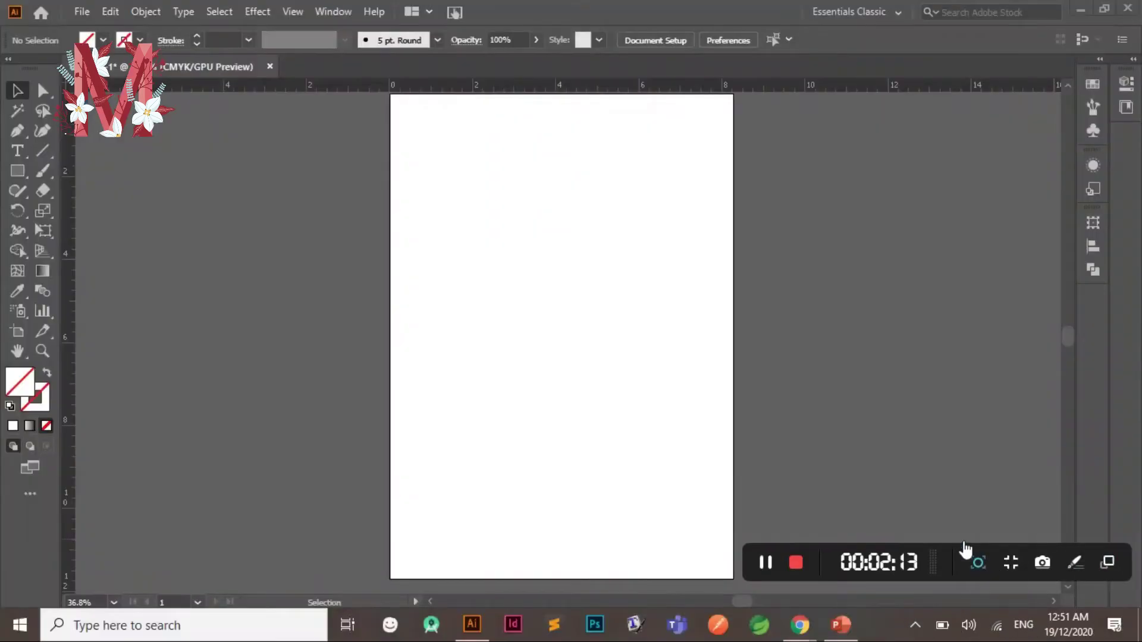
right_click(677, 86)
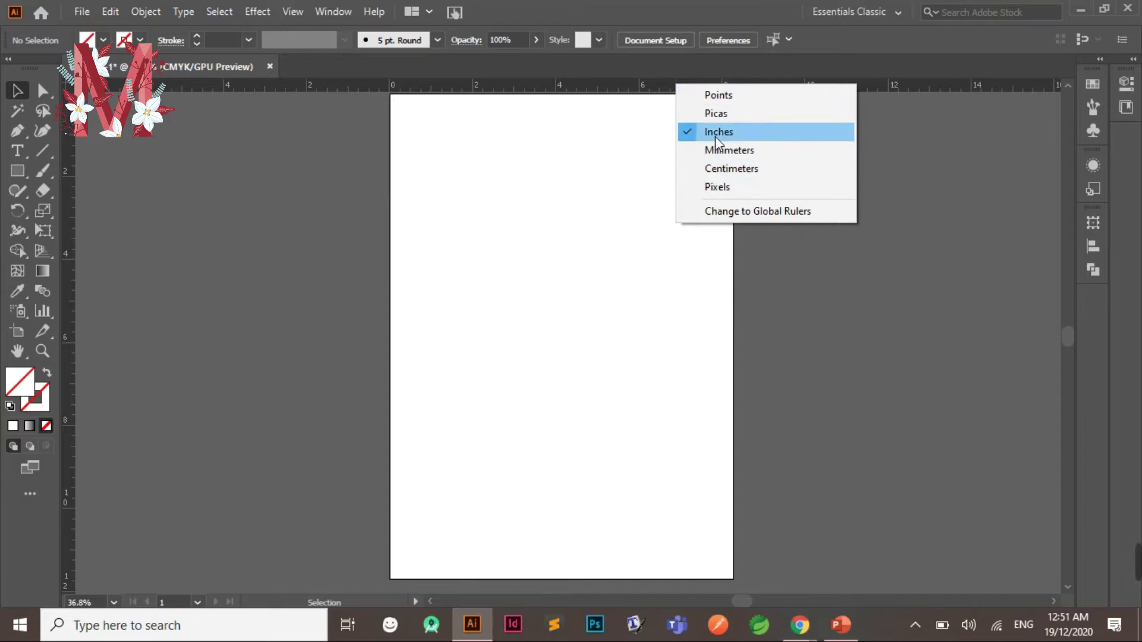
click(578, 117)
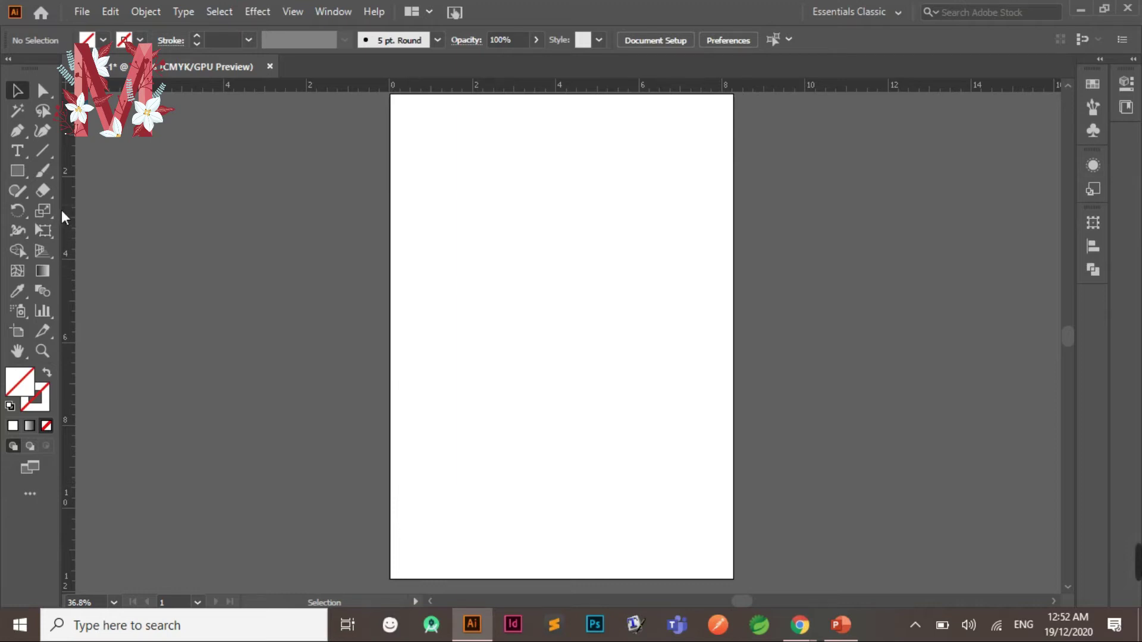
Pull two vertical guides from the left ruler to 2 and 4 inches
mouse_move(70, 232)
mouse_down()
mouse_move(134, 252)
mouse_move(501, 293)
mouse_up()
click(436, 295)
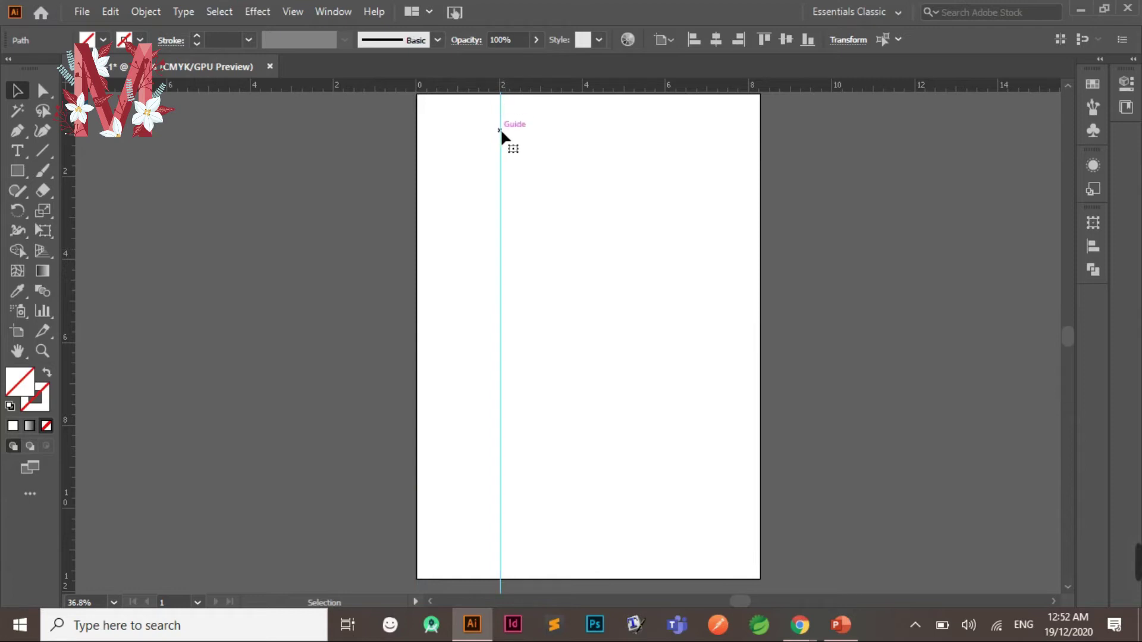
drag(501, 132, 498, 122)
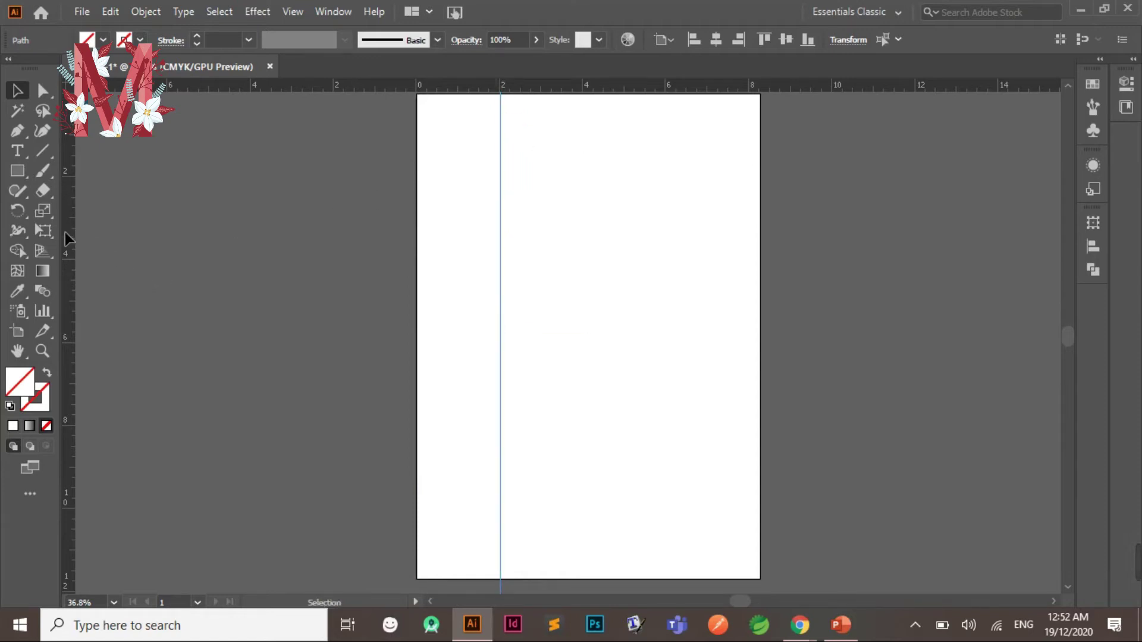
drag(385, 245, 583, 255)
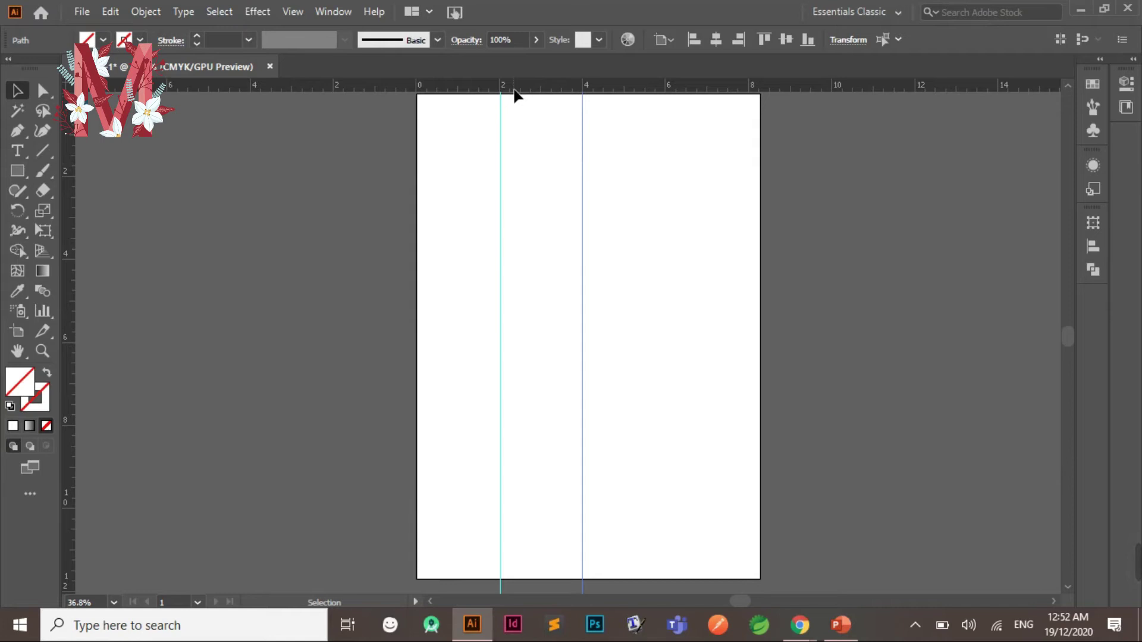
Pull two horizontal guides from the top ruler to about 2 and 4 inches
drag(517, 90, 510, 179)
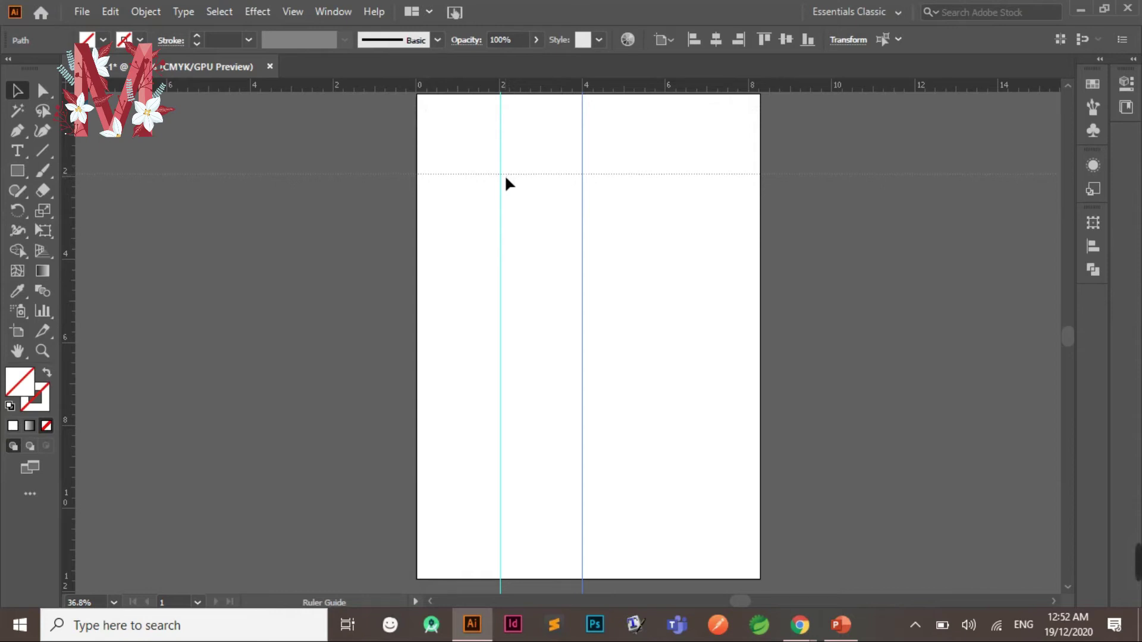
mouse_move(510, 179)
mouse_down()
mouse_move(523, 200)
mouse_move(521, 260)
mouse_up()
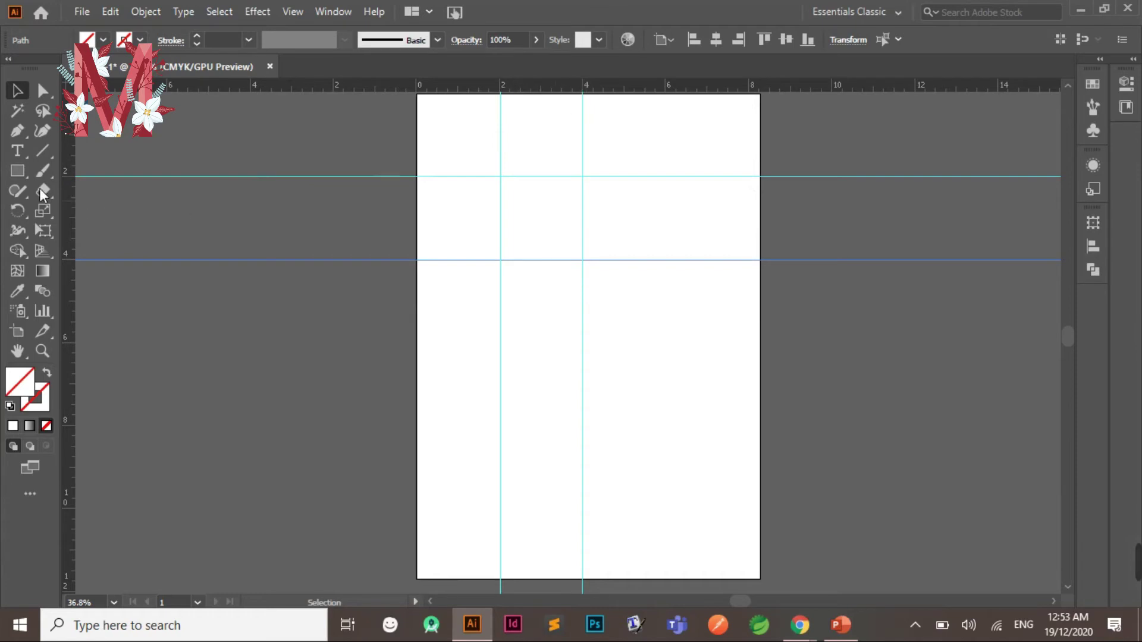
click(16, 173)
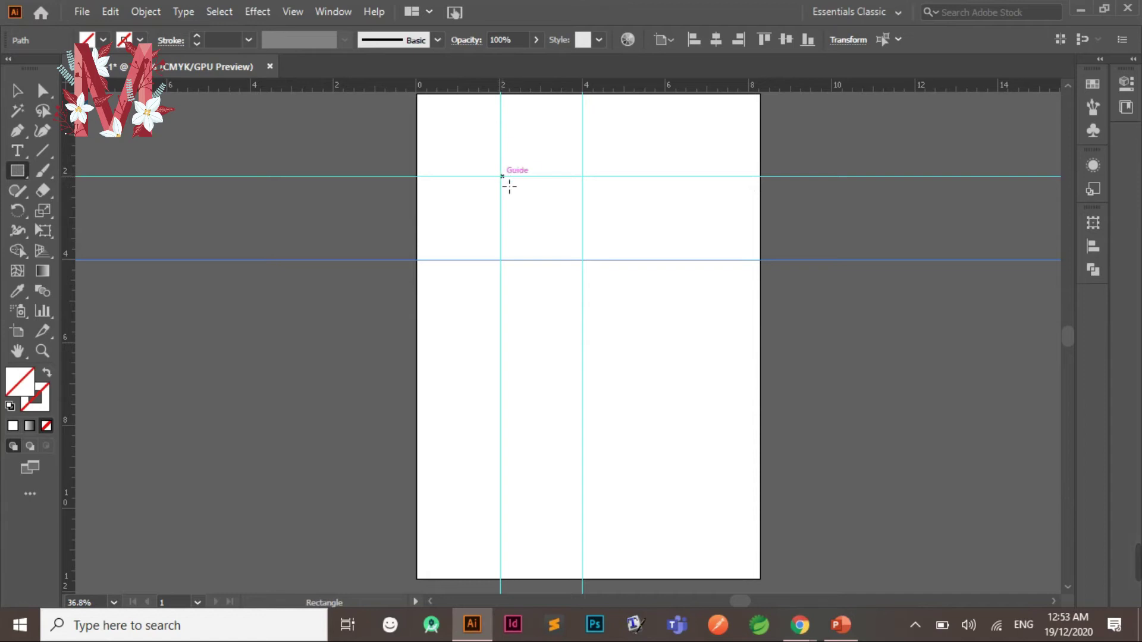
Draw a test square of about 1.34 inches snapped to the guide intersections
drag(507, 184, 590, 270)
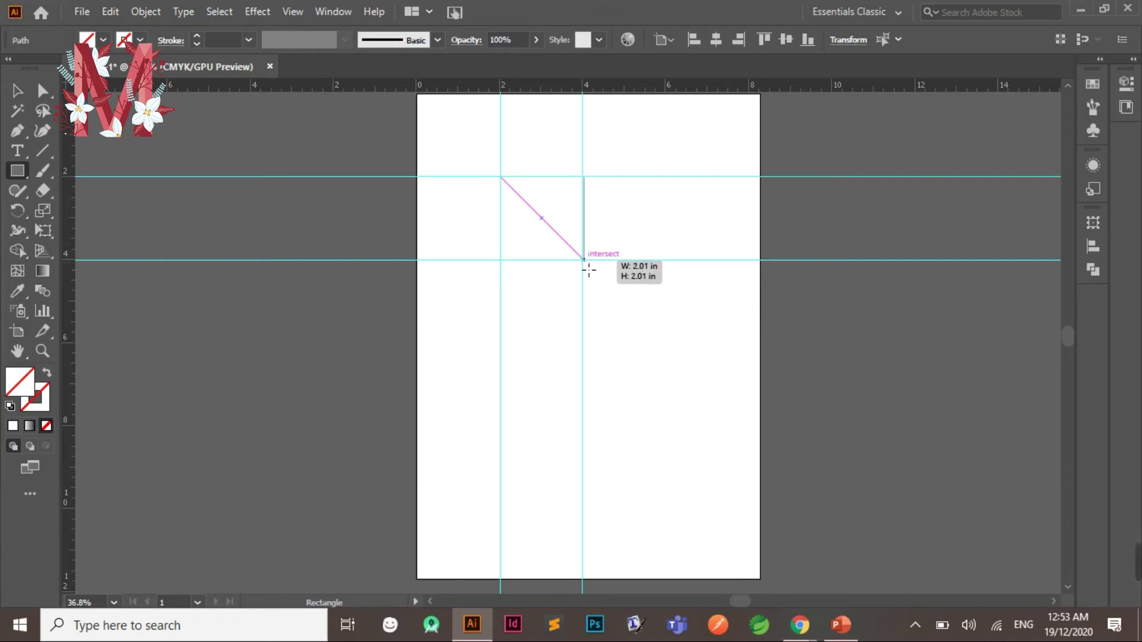
drag(589, 269, 562, 233)
drag(561, 234, 561, 233)
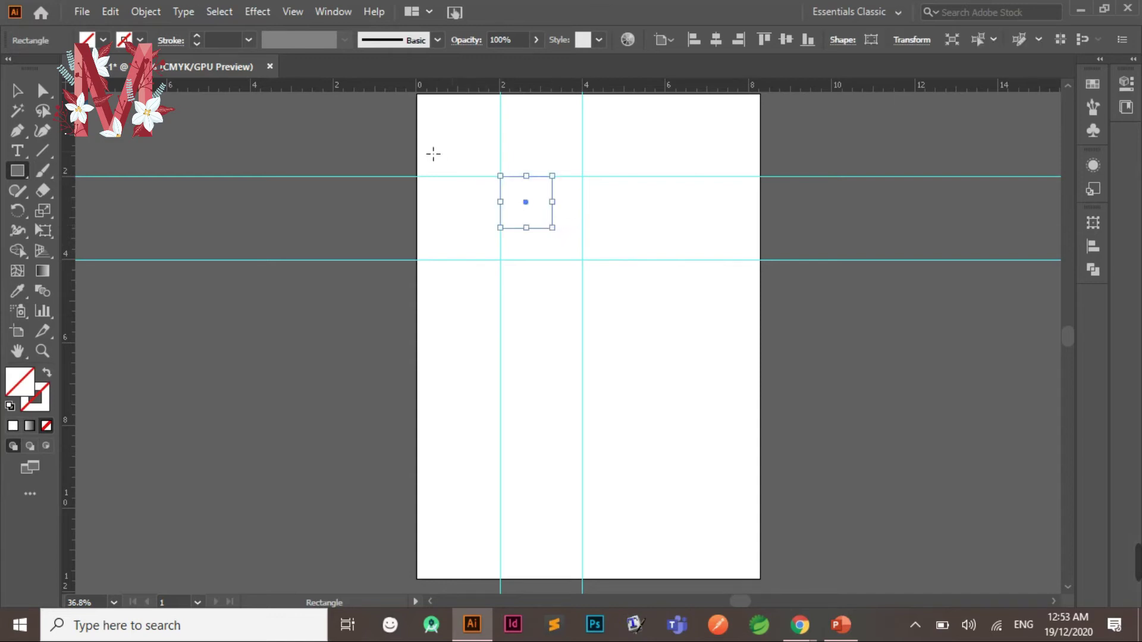
Marquee-select the four guides and the test square and delete them
key(v)
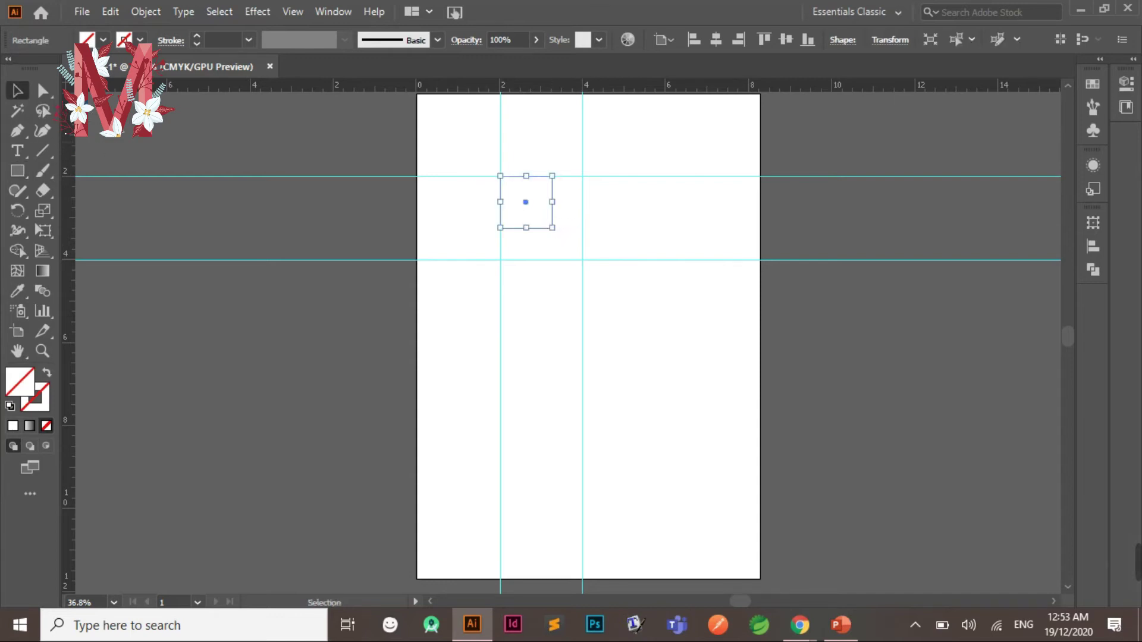
drag(360, 128, 658, 345)
key(Delete)
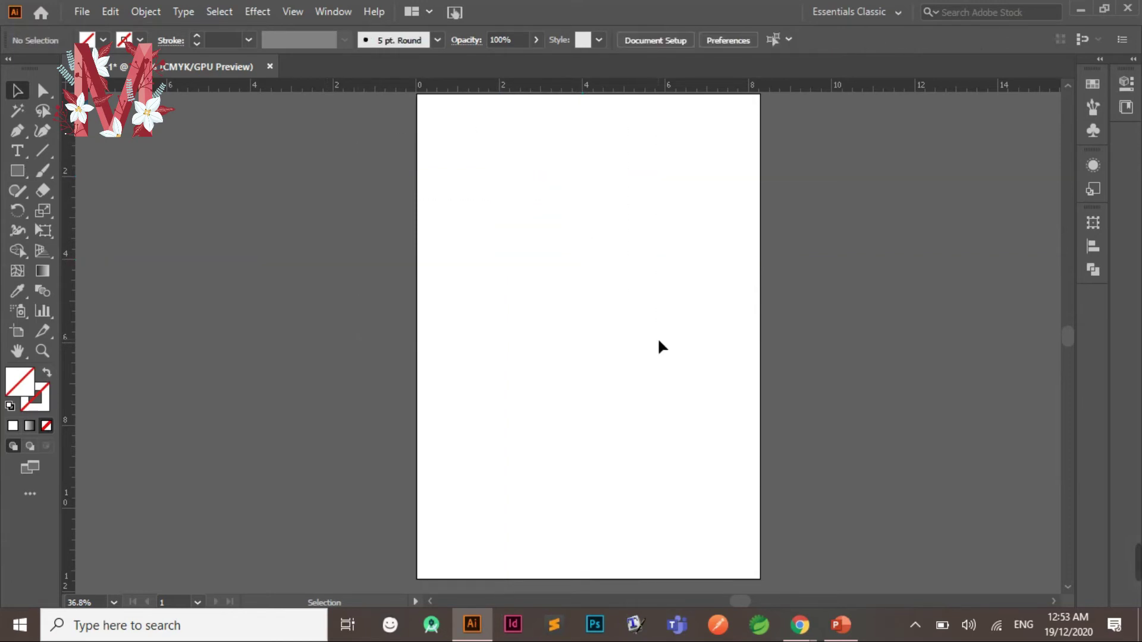
Draw a square of about 2.56 by 2.56 inches near the artboard's top left
click(293, 12)
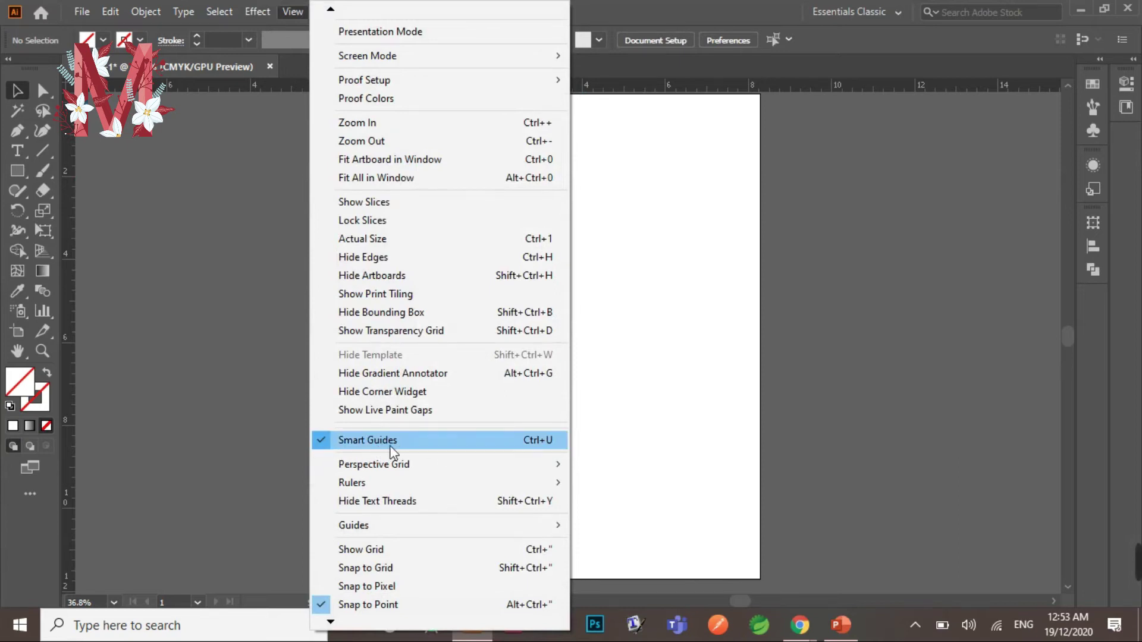
click(641, 343)
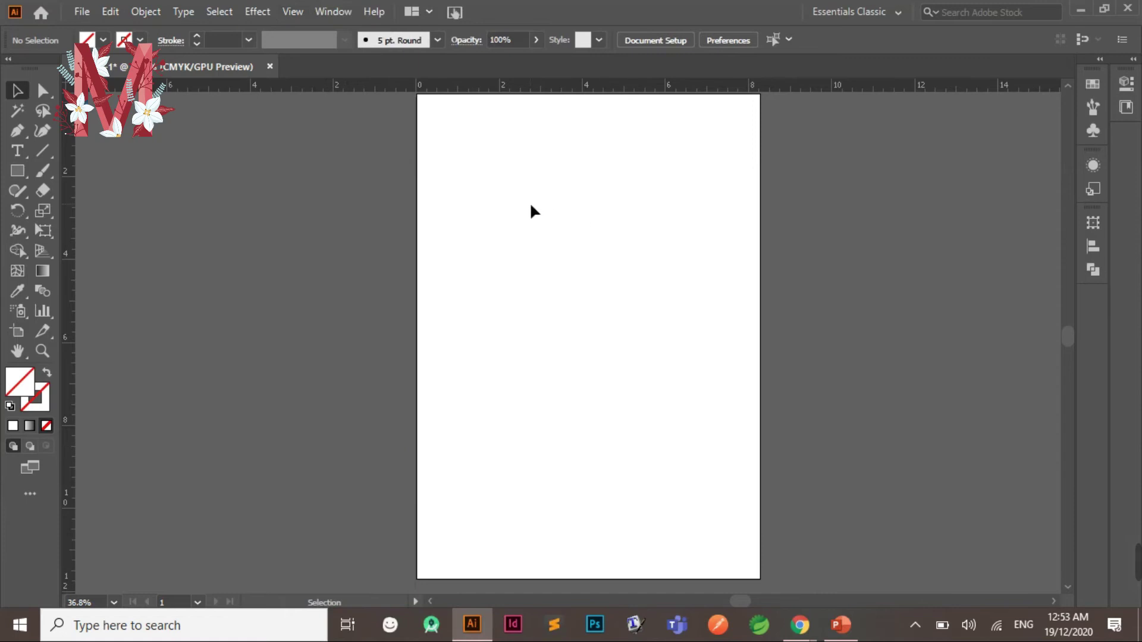
click(18, 171)
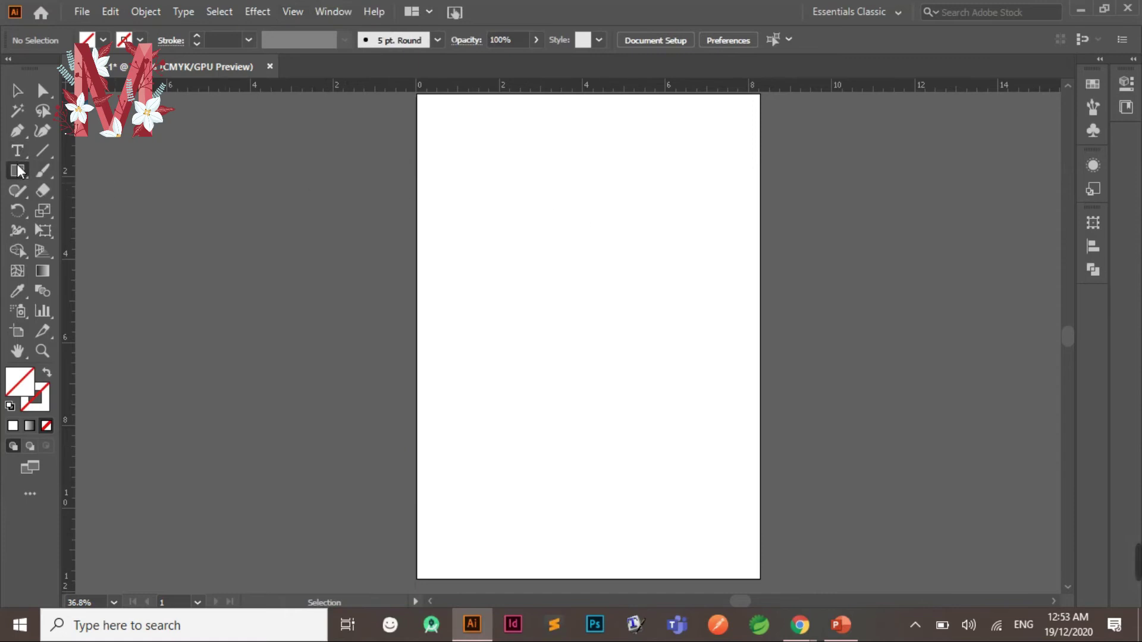
drag(481, 141, 538, 183)
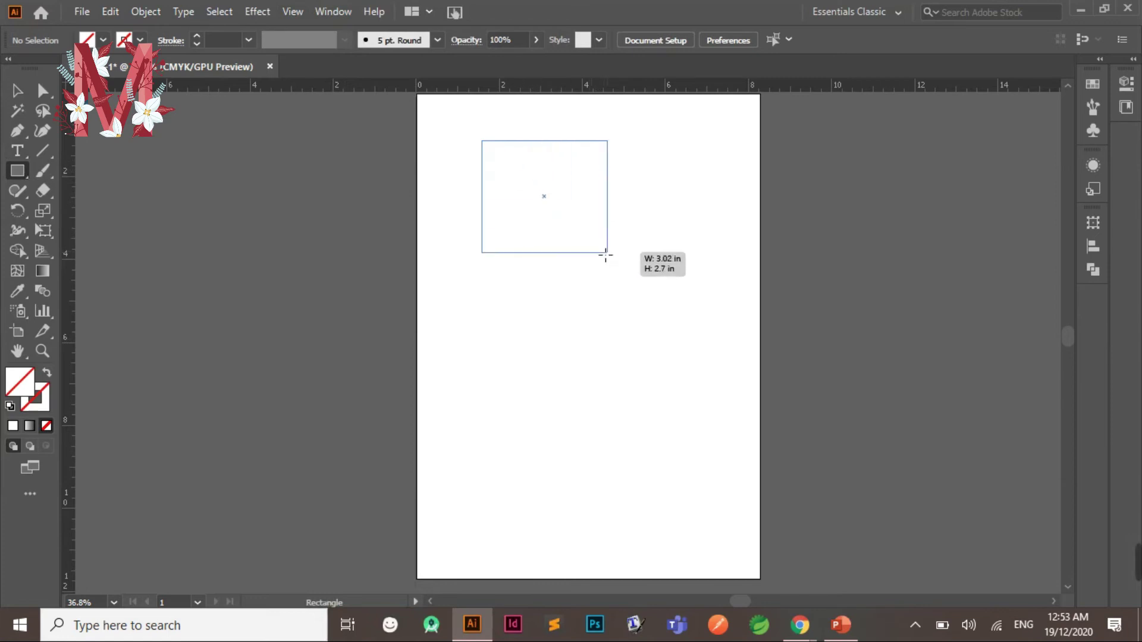
mouse_move(538, 182)
mouse_down()
mouse_move(597, 232)
mouse_move(597, 311)
mouse_move(573, 182)
mouse_move(584, 250)
mouse_move(581, 230)
mouse_move(640, 279)
mouse_move(625, 307)
mouse_move(589, 176)
mouse_move(566, 229)
mouse_move(563, 220)
mouse_move(619, 319)
mouse_move(577, 225)
mouse_move(604, 274)
mouse_move(596, 232)
mouse_move(592, 247)
mouse_up()
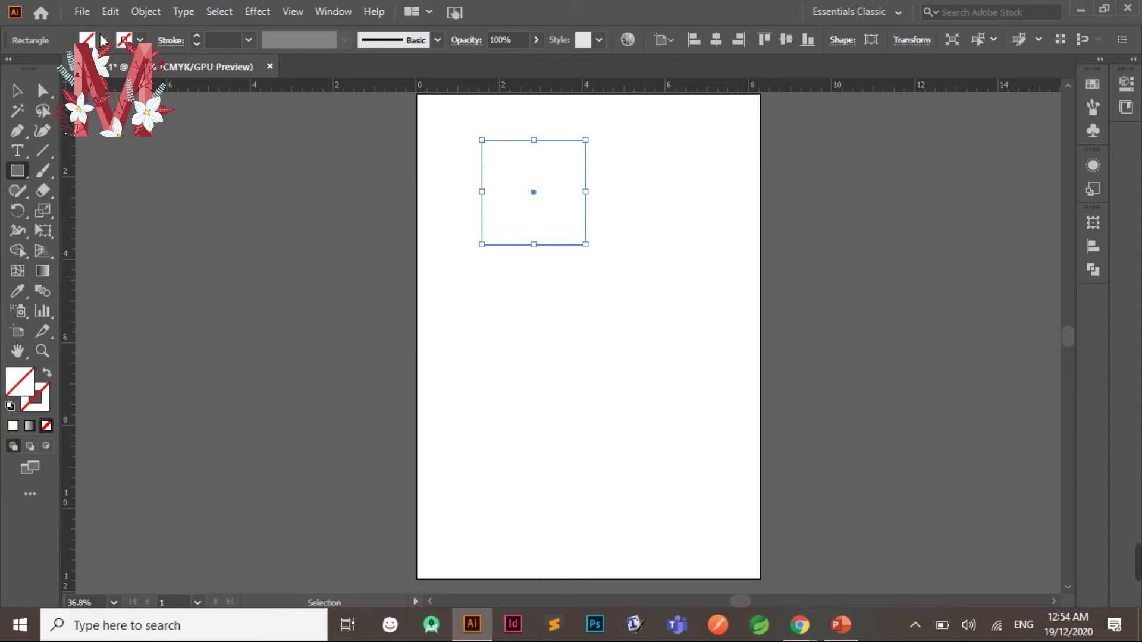
Fill the square red and drag it straight down to the left side's vertical middle
click(103, 41)
click(59, 68)
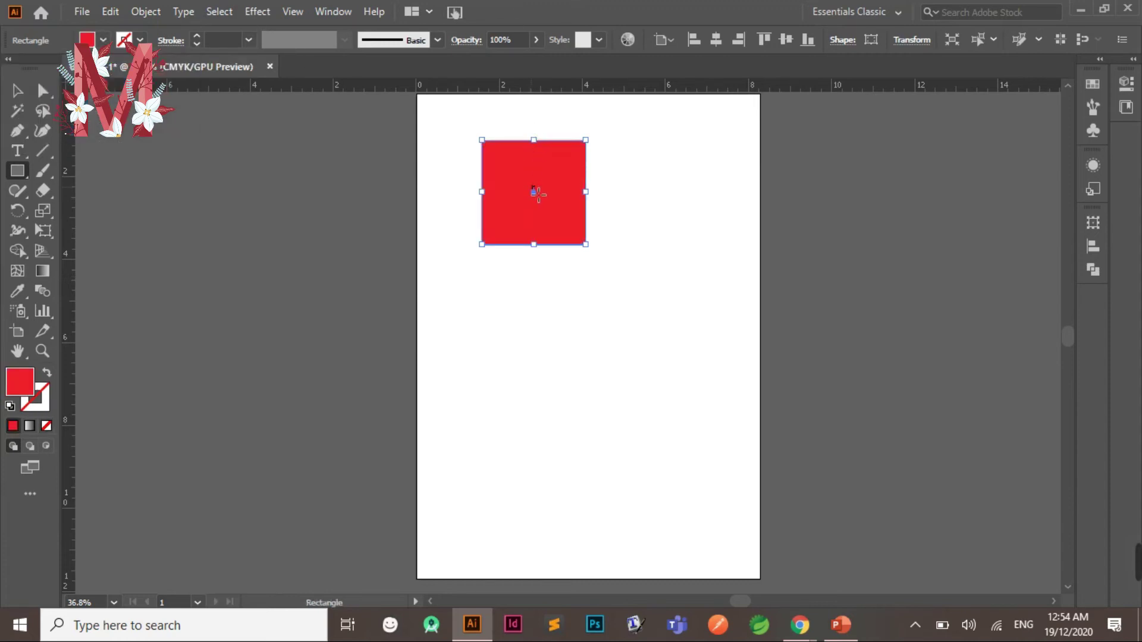
click(17, 90)
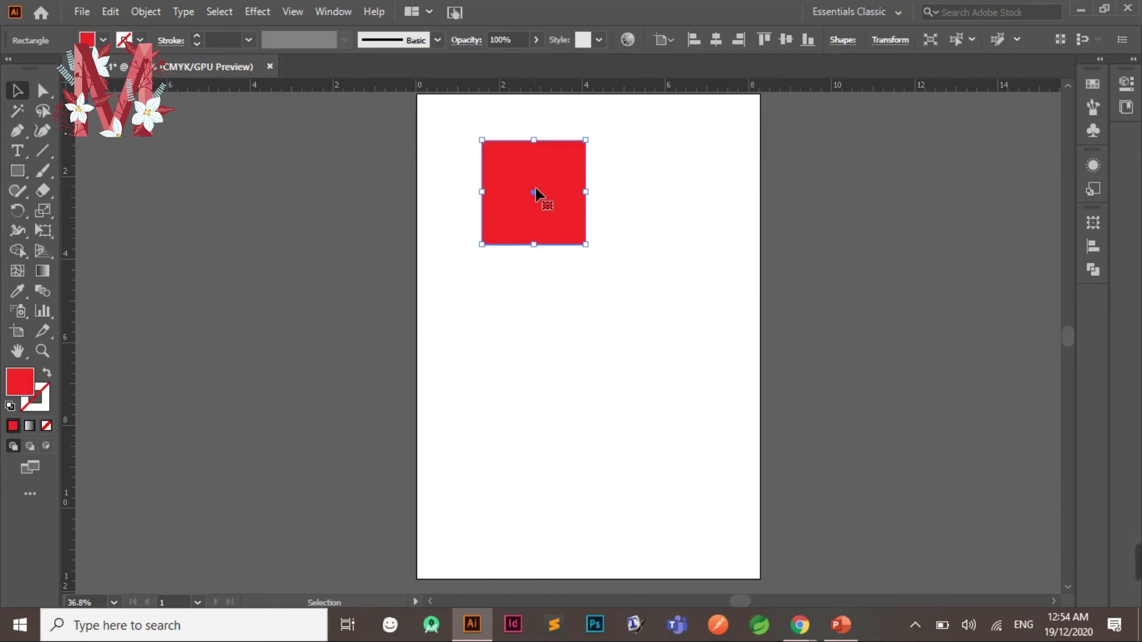
drag(534, 195, 536, 286)
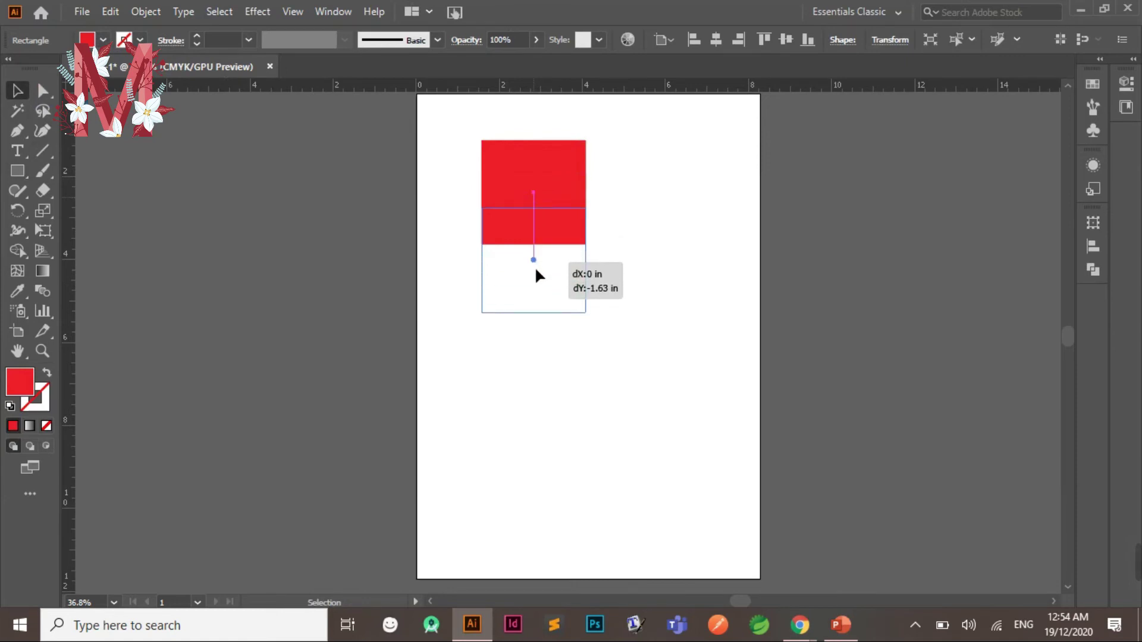
mouse_move(536, 285)
mouse_down()
mouse_move(536, 332)
mouse_move(535, 285)
mouse_move(535, 309)
mouse_move(563, 312)
mouse_move(525, 303)
mouse_move(538, 309)
mouse_move(541, 280)
mouse_move(534, 311)
mouse_up()
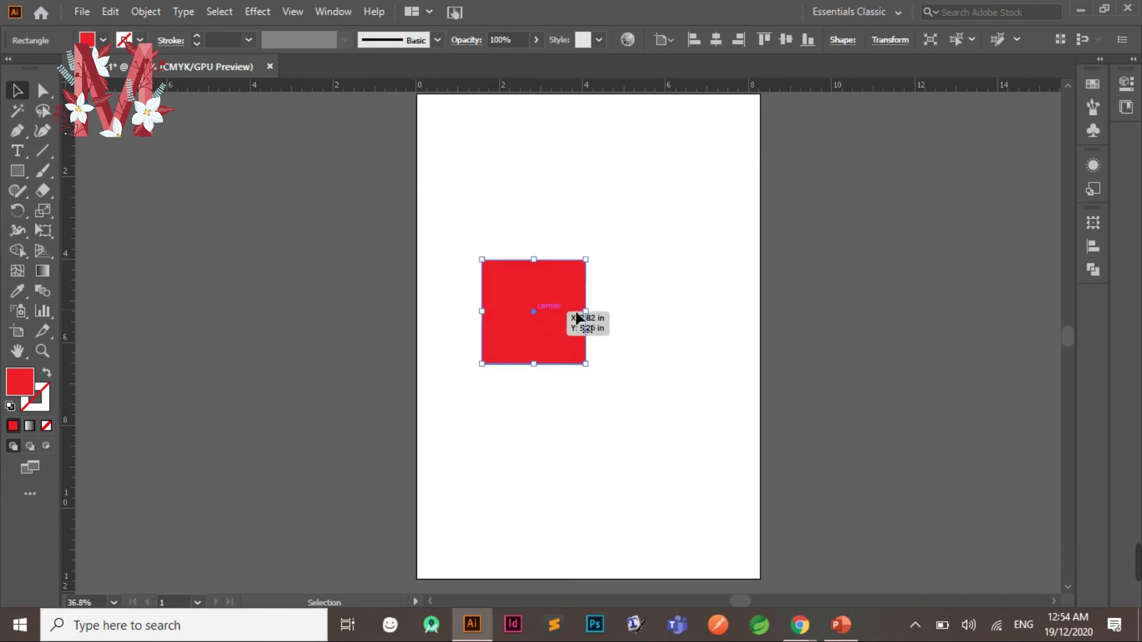
click(608, 321)
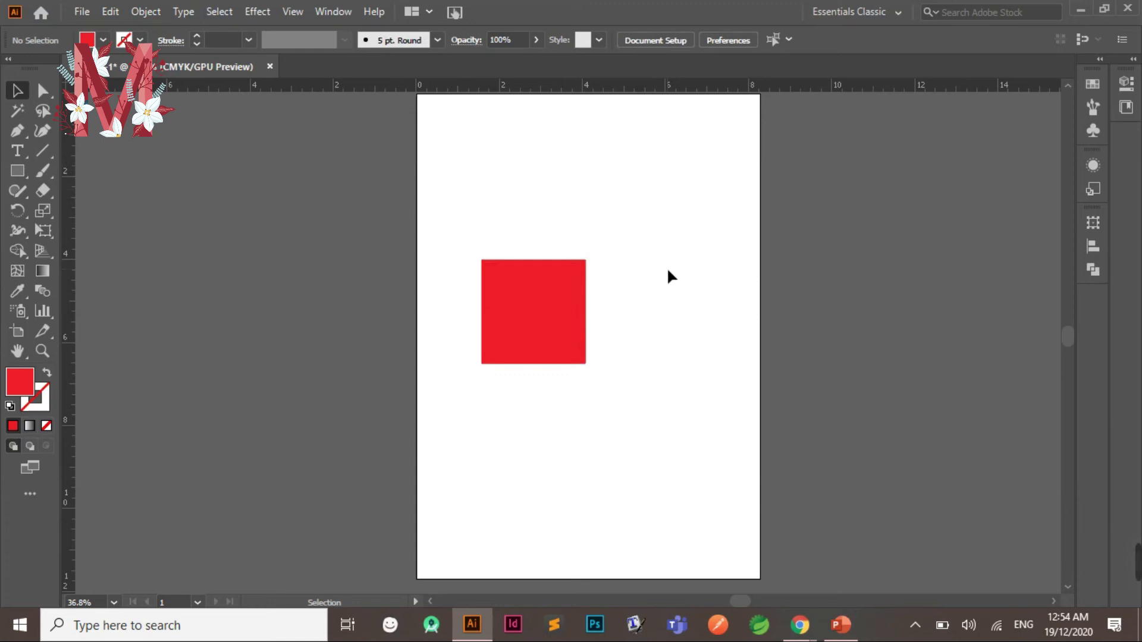
Delete the red square, then turn on View > Show Grid over the artboard
click(335, 18)
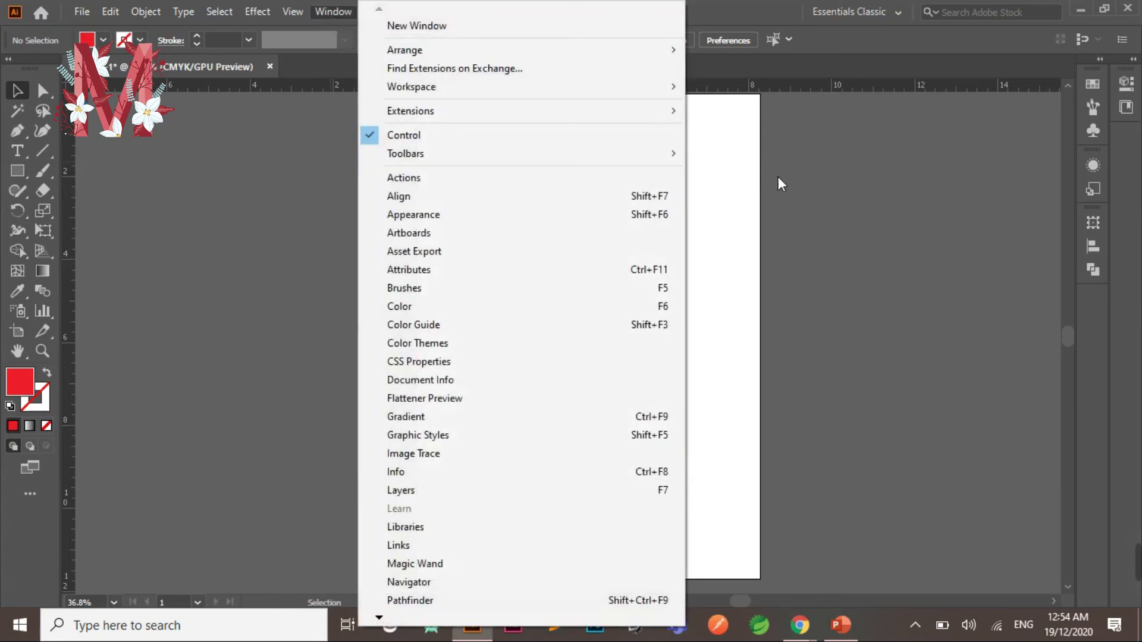
click(780, 183)
click(554, 317)
key(Delete)
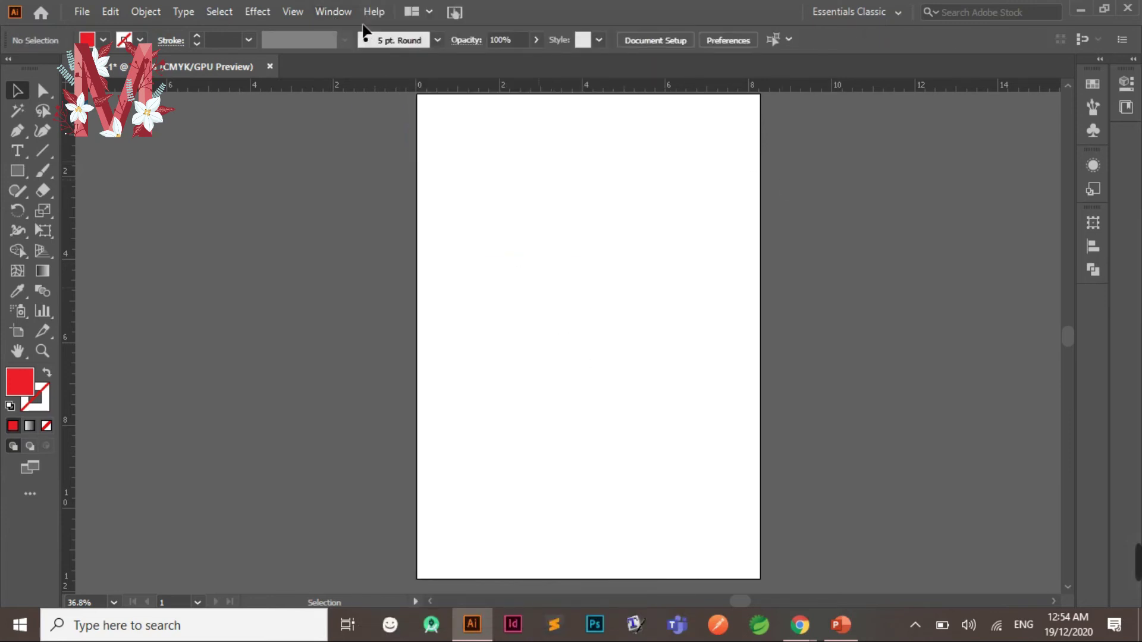
click(336, 12)
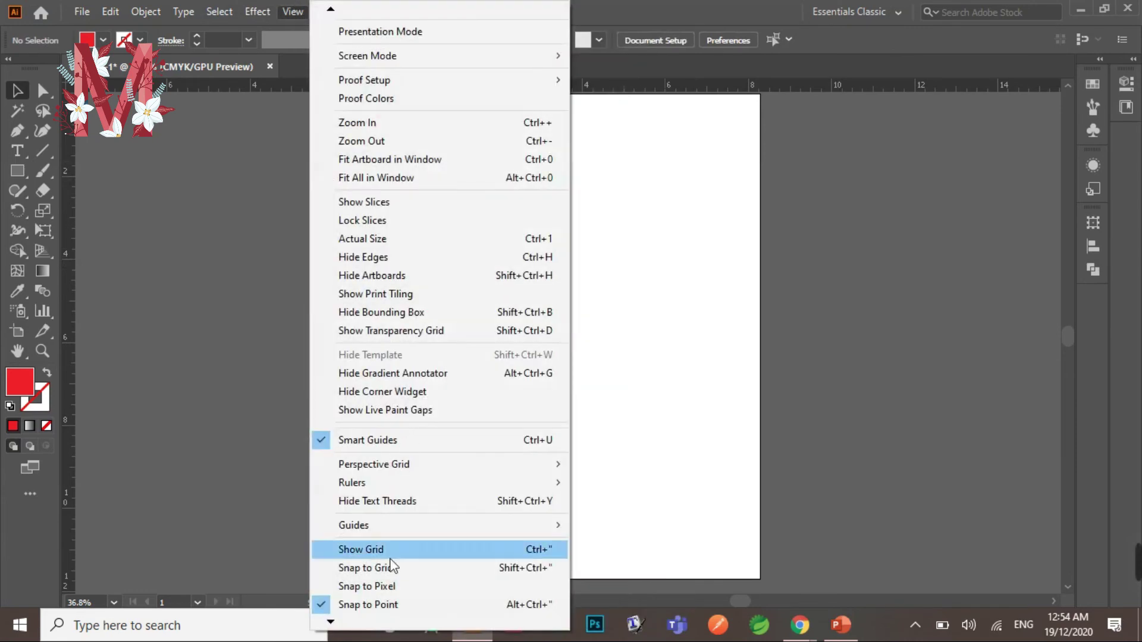
click(381, 550)
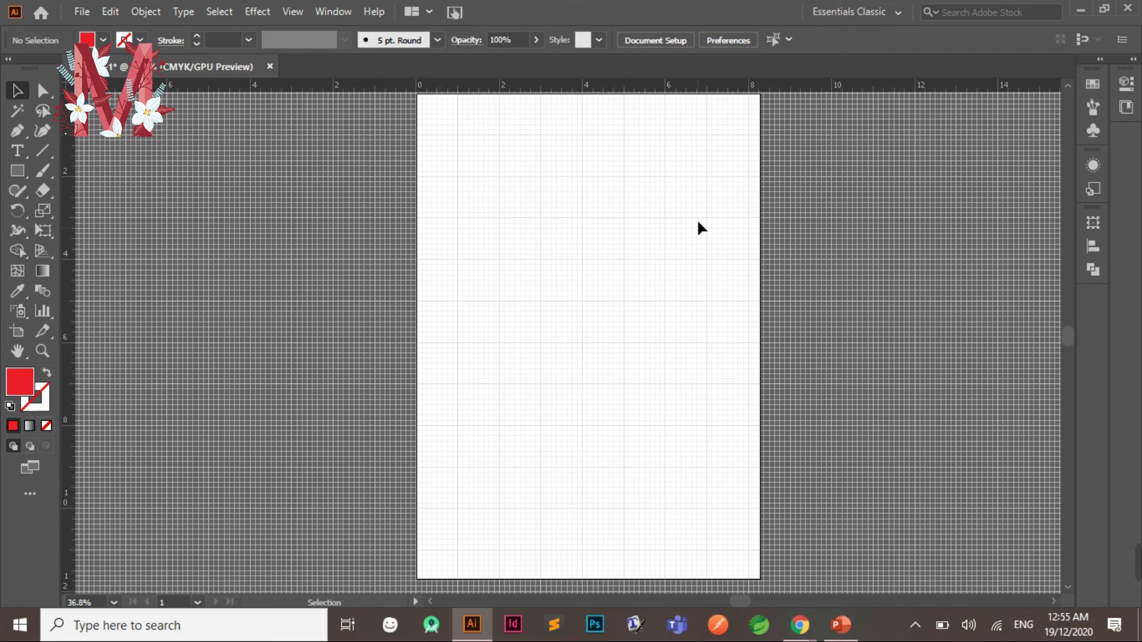
Draw a grid-snapped red square of about 1.09 inches and repeat it diagonally into three
click(19, 174)
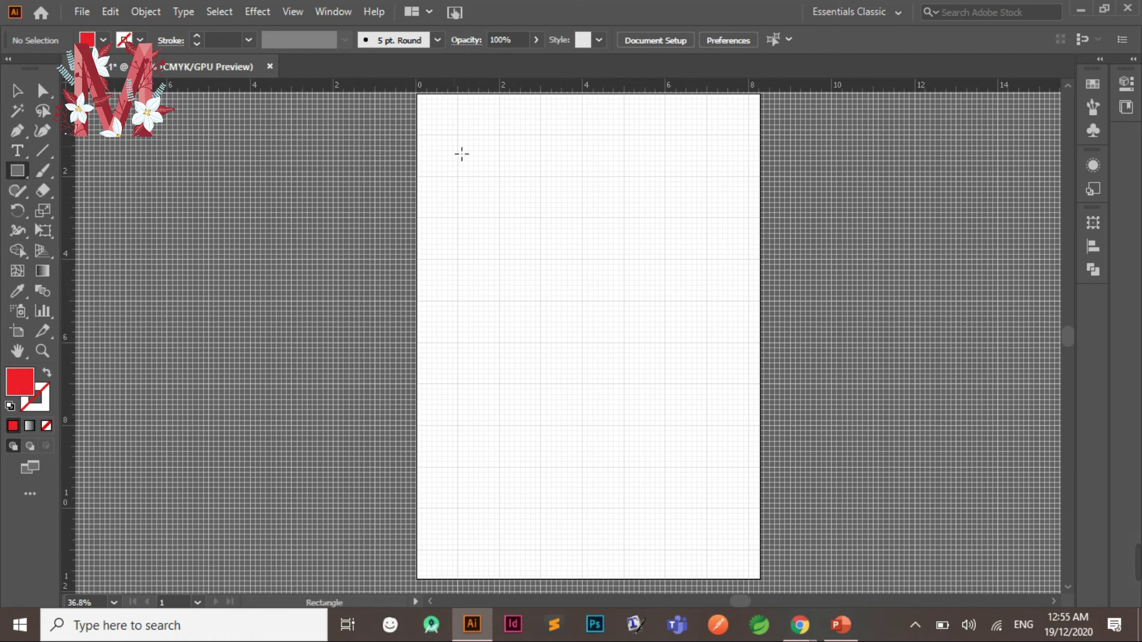
mouse_move(456, 132)
mouse_down()
mouse_move(533, 205)
mouse_move(576, 285)
mouse_up()
key(v)
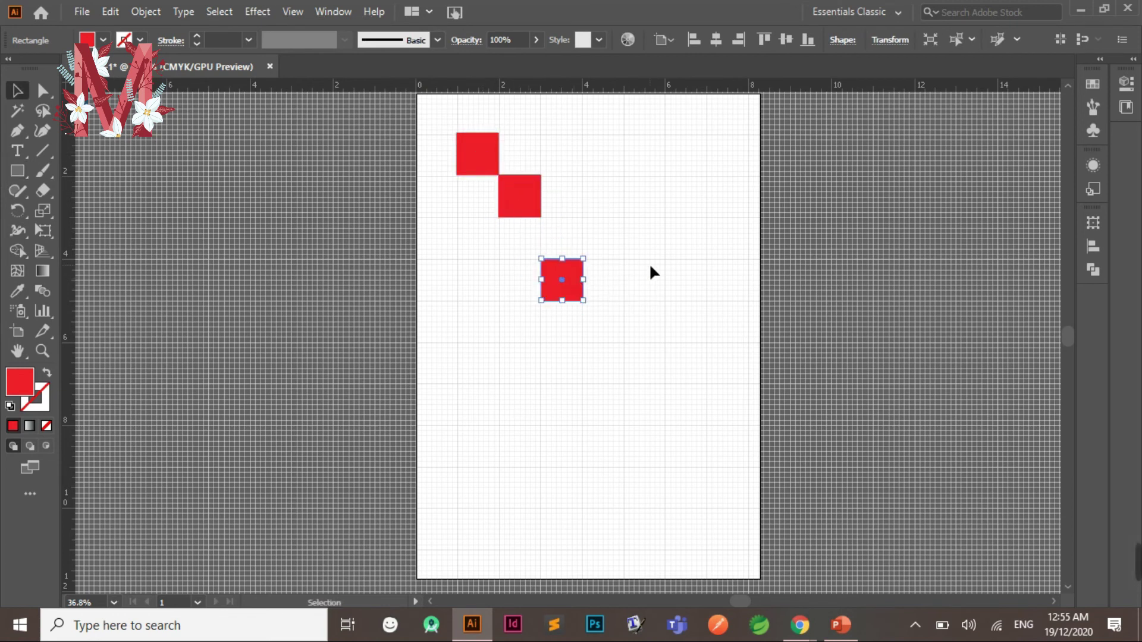
click(653, 273)
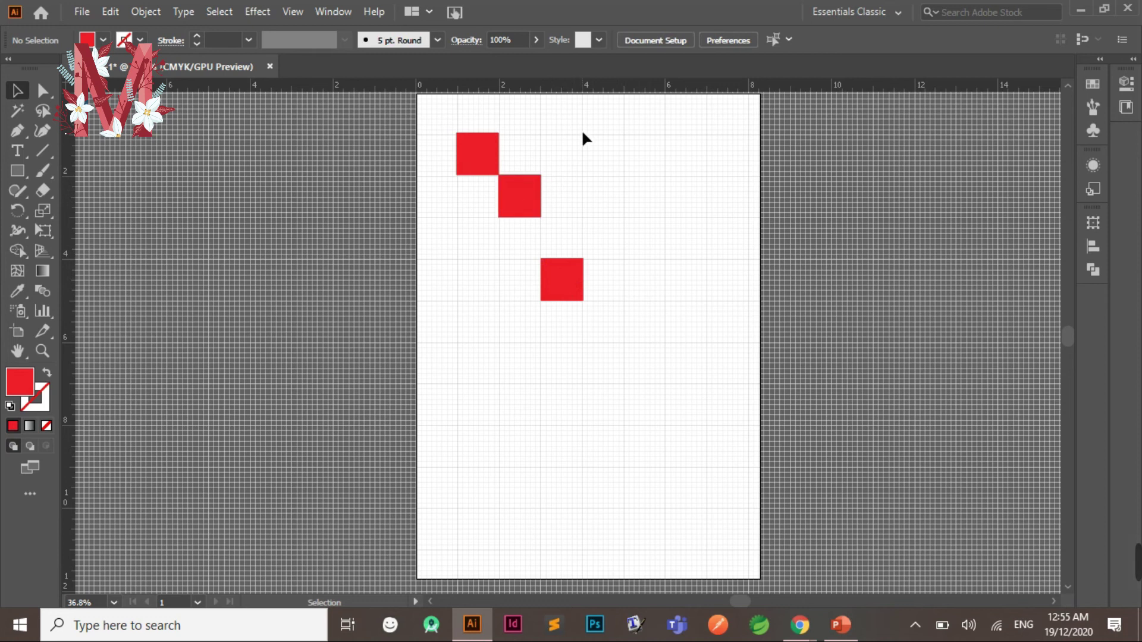